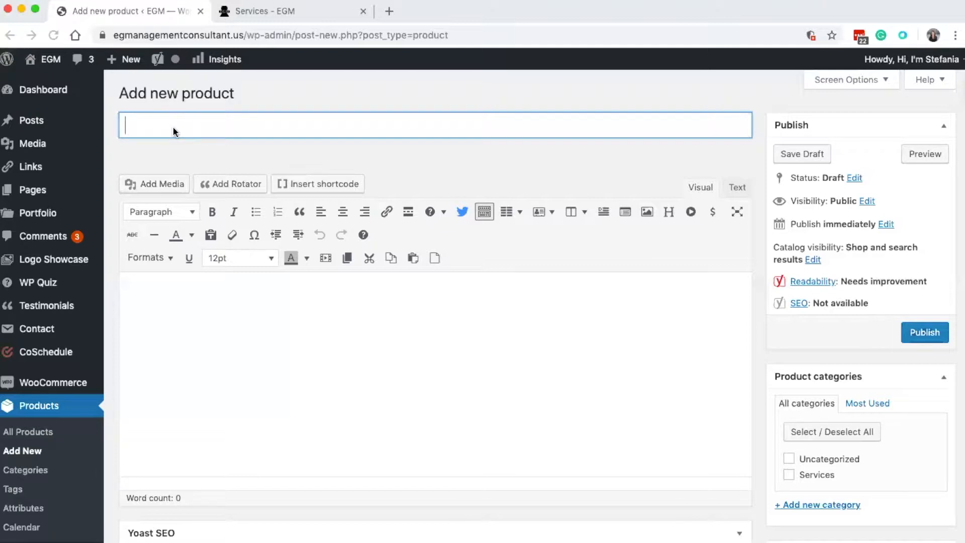
# - Title the new product "Happy Website Bundle" and enter "Amazing description" as its main description
pyautogui.click(173, 125)
pyautogui.write('Happy Website')
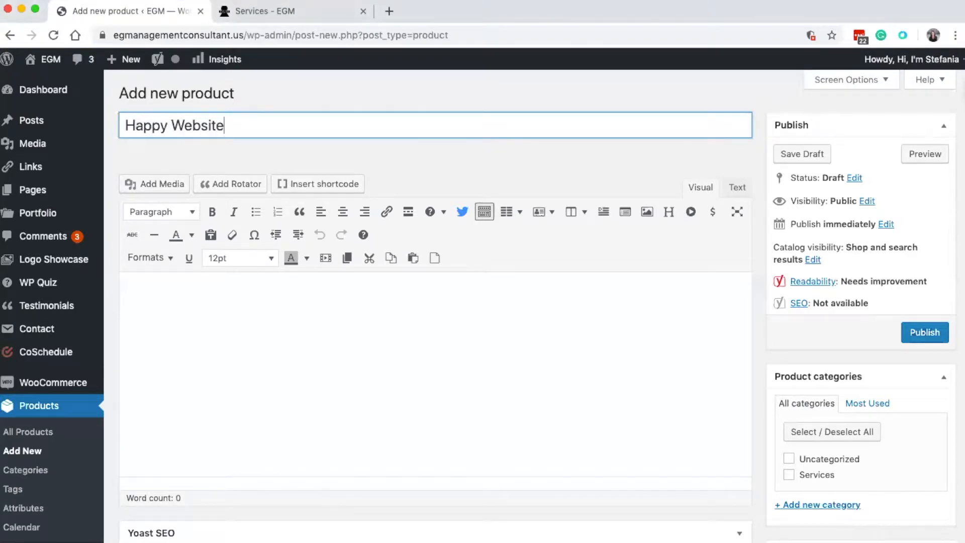
pyautogui.write(' Bundle')
pyautogui.click(190, 280)
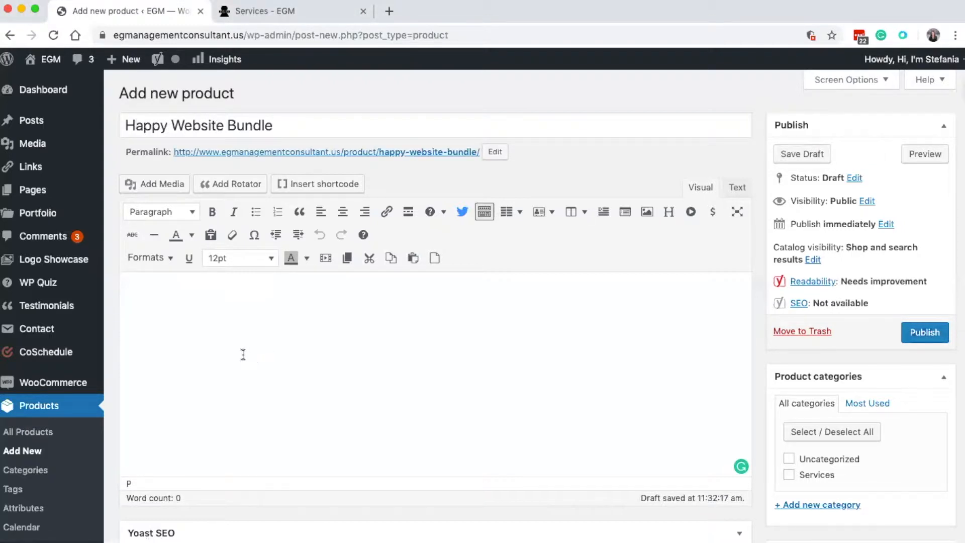
pyautogui.write('Amazing description')
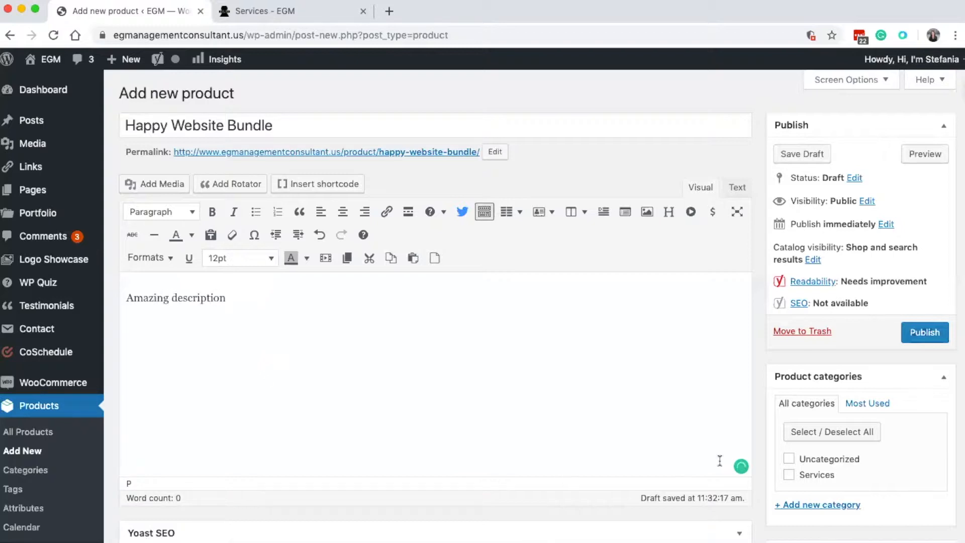
# - Assign the product to the Services category
pyautogui.scroll(-3, 719, 460)
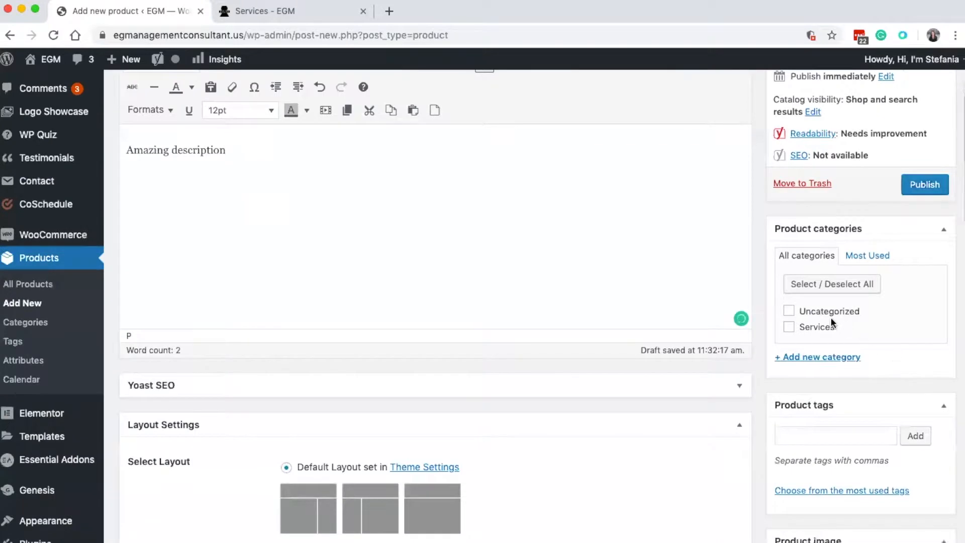
pyautogui.click(789, 326)
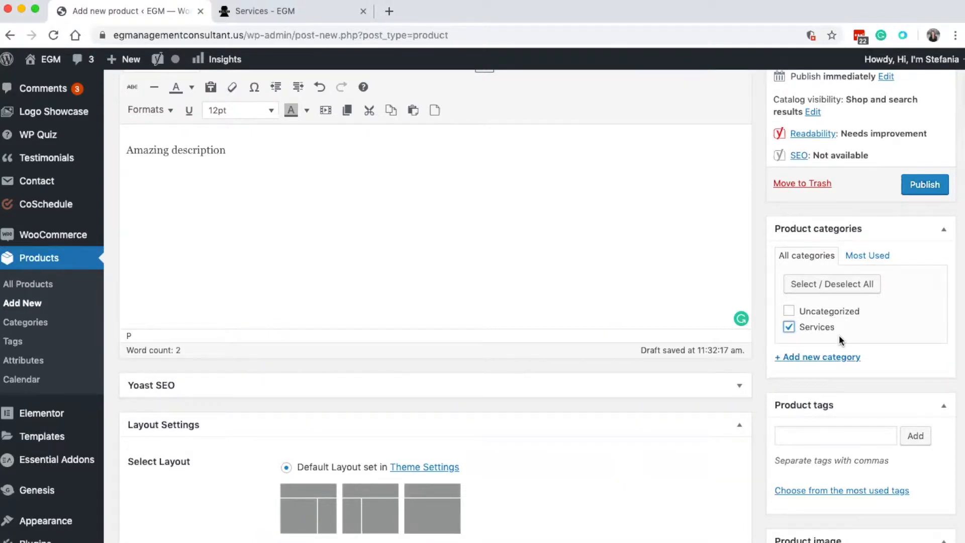
# - Try the External/Affiliate product type in the product data, and return the type to Simple product
pyautogui.scroll(-3, 838, 331)
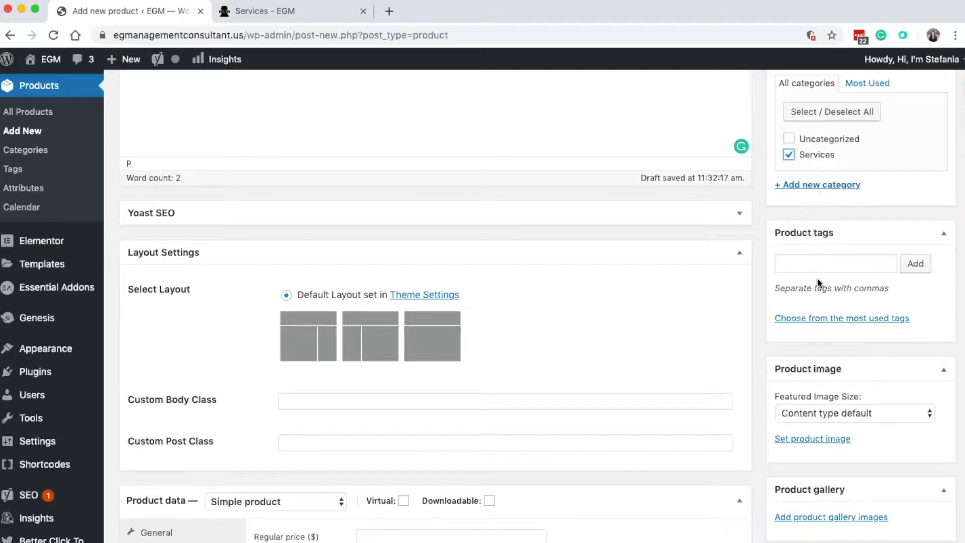
pyautogui.scroll(-1, 812, 333)
pyautogui.scroll(-5, 812, 332)
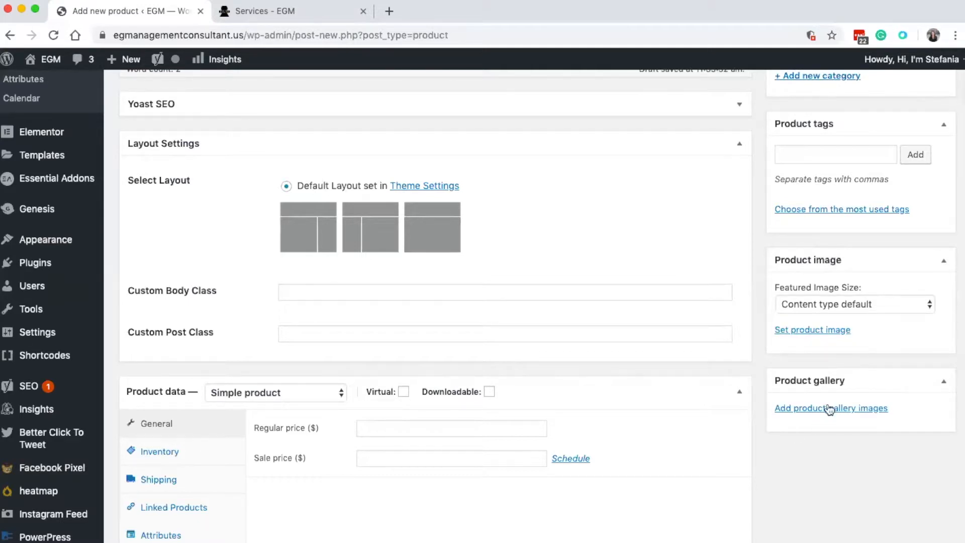
pyautogui.scroll(-5, 650, 391)
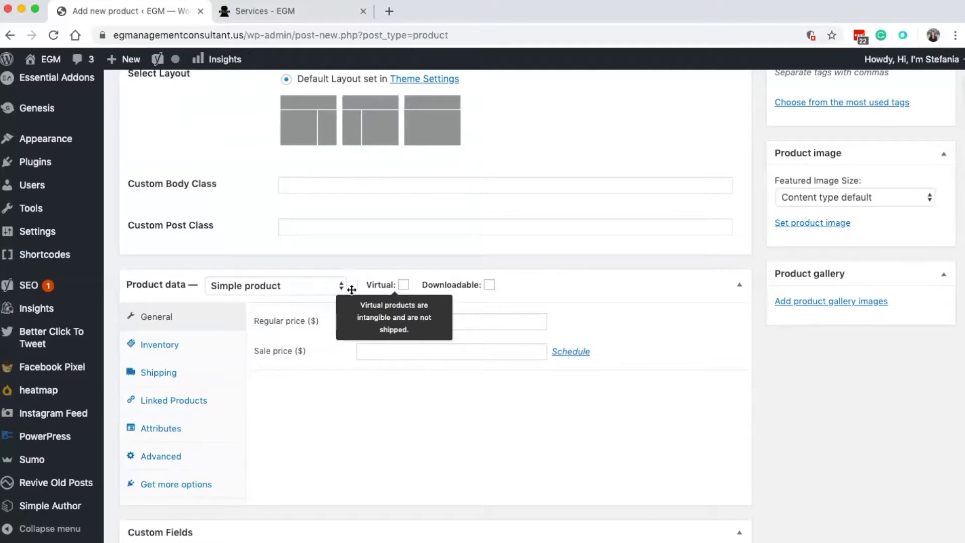
pyautogui.click(290, 287)
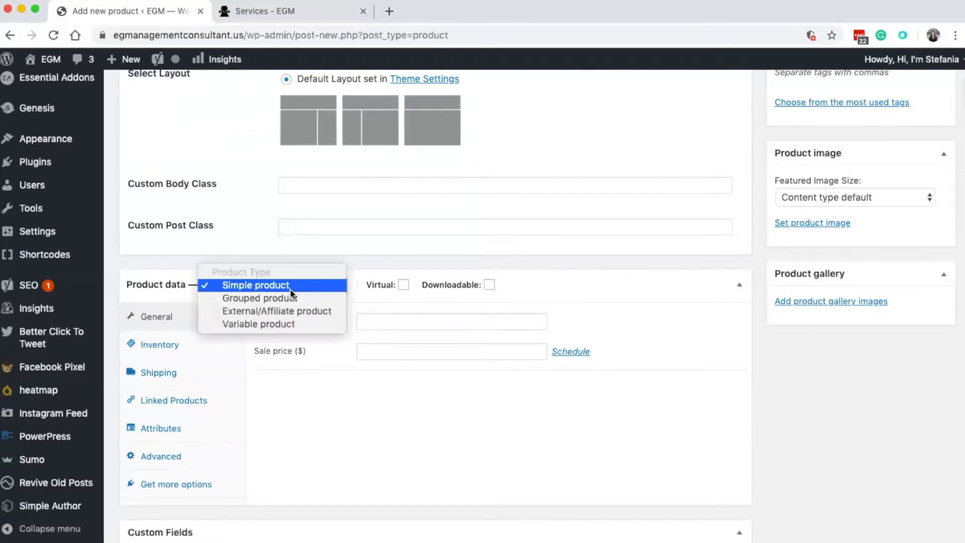
pyautogui.click(268, 316)
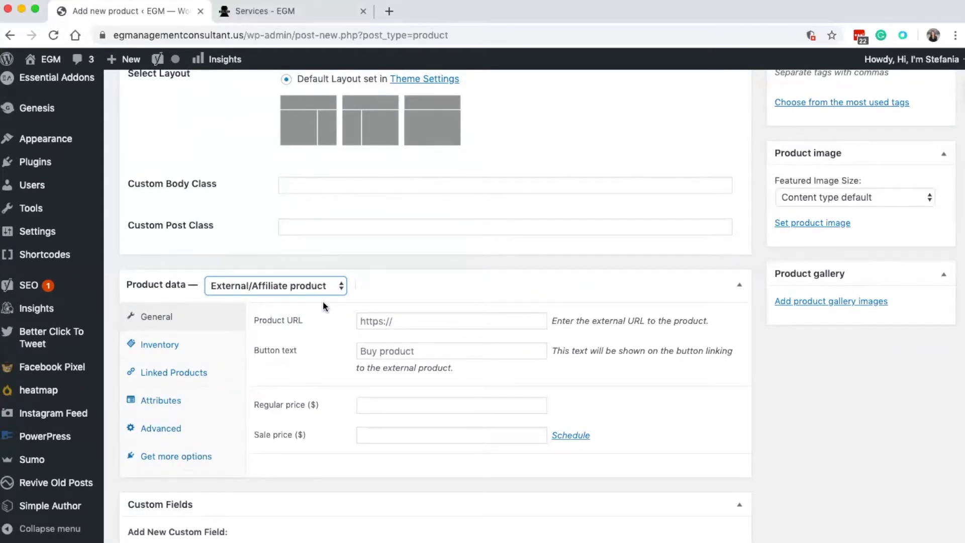
pyautogui.click(377, 322)
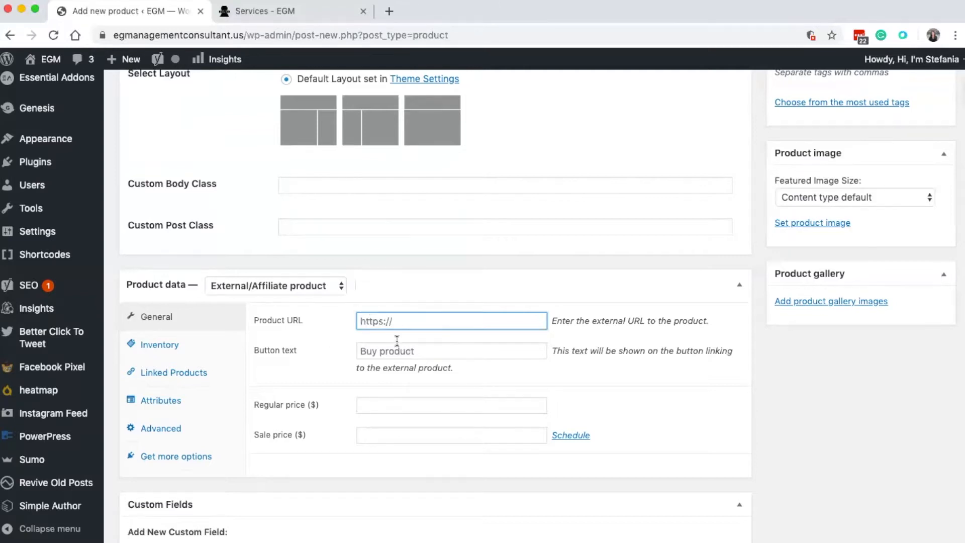
pyautogui.click(241, 293)
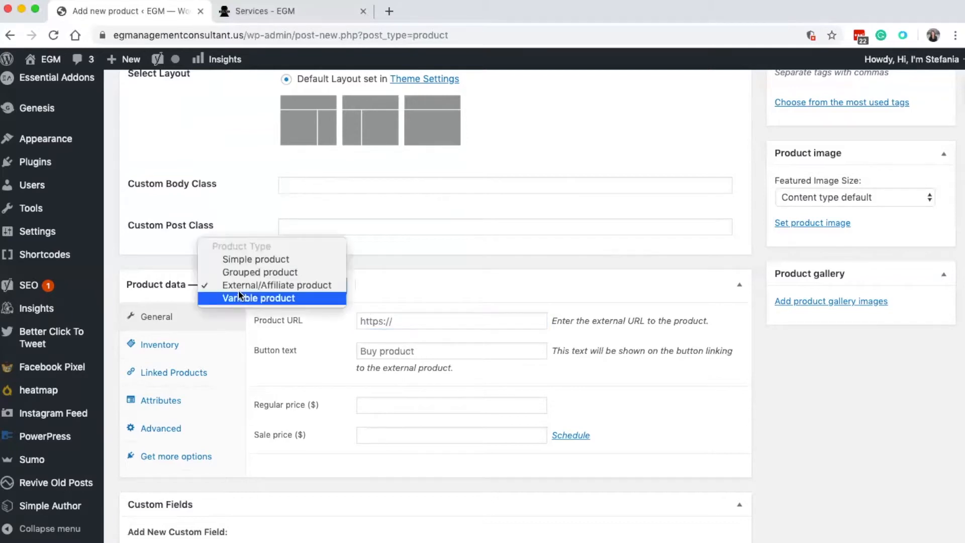
pyautogui.click(241, 259)
# - Enter a regular price of 1999.00 and open the scheduling dates for the sale price
pyautogui.click(376, 323)
pyautogui.write('1999.00')
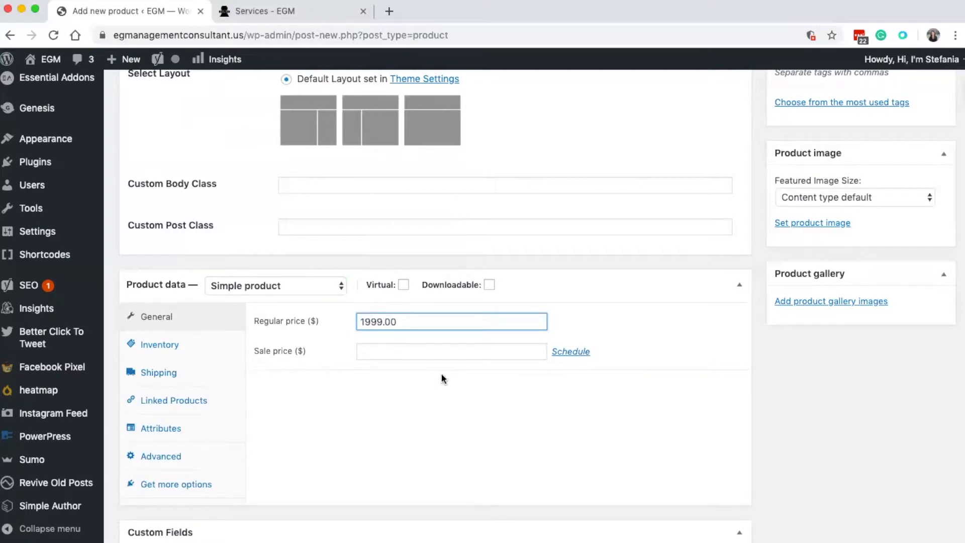
pyautogui.click(569, 353)
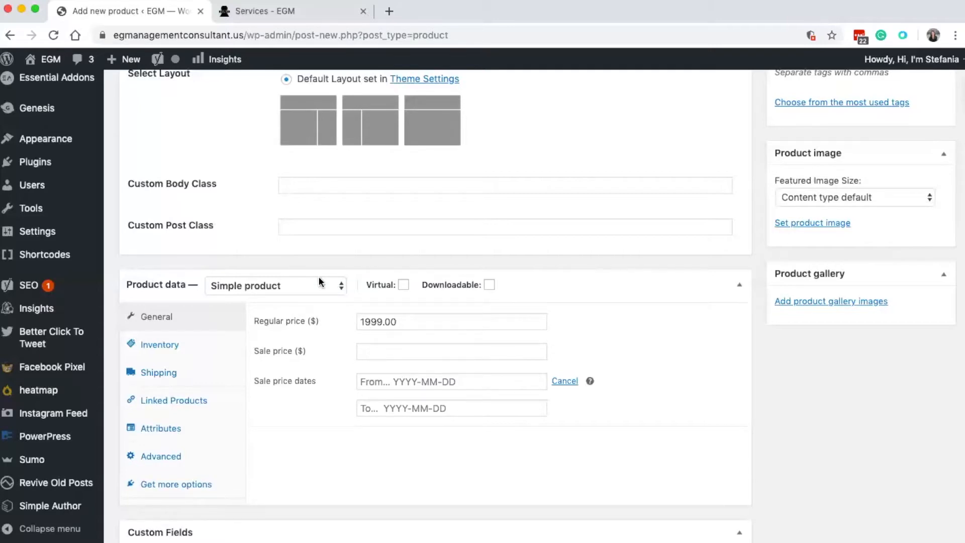
# - Set the product's regular price to 19.99 and its sale price to 15.99
pyautogui.click(384, 321)
pyautogui.doubleClick(384, 321)
pyautogui.write('19.99')
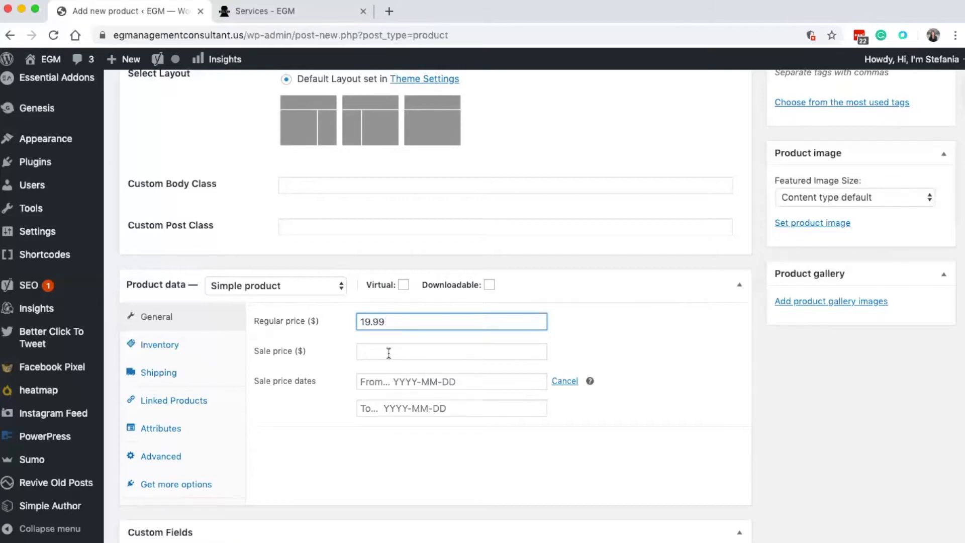
pyautogui.click(389, 352)
pyautogui.write('15')
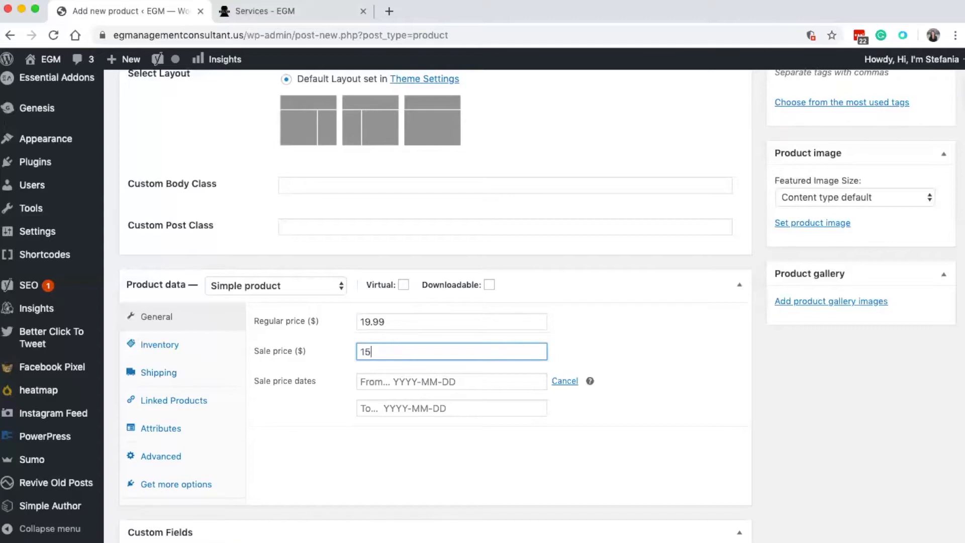
pyautogui.write('.99')
# - Schedule the sale price to run from 2019-09-01 to 2019-09-03
pyautogui.click(407, 383)
pyautogui.click(513, 210)
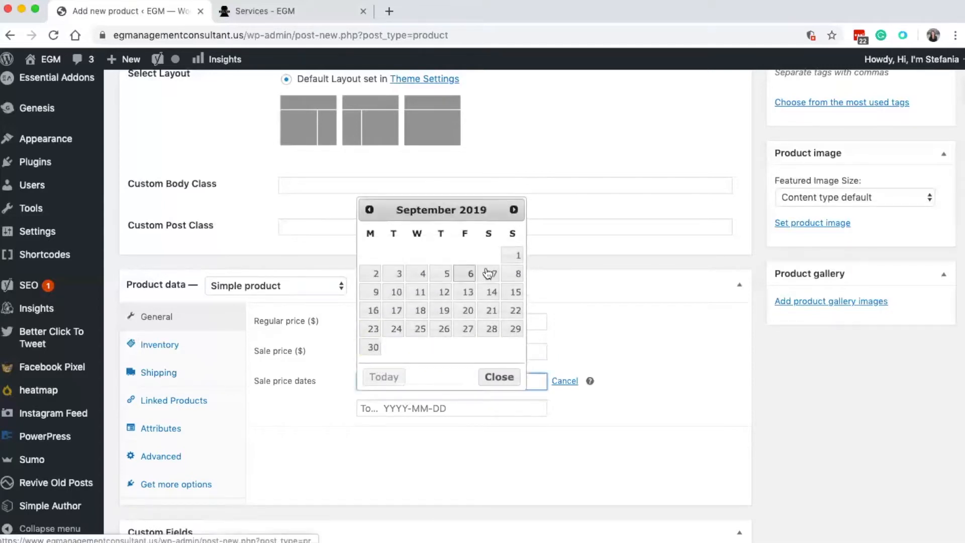
pyautogui.click(513, 257)
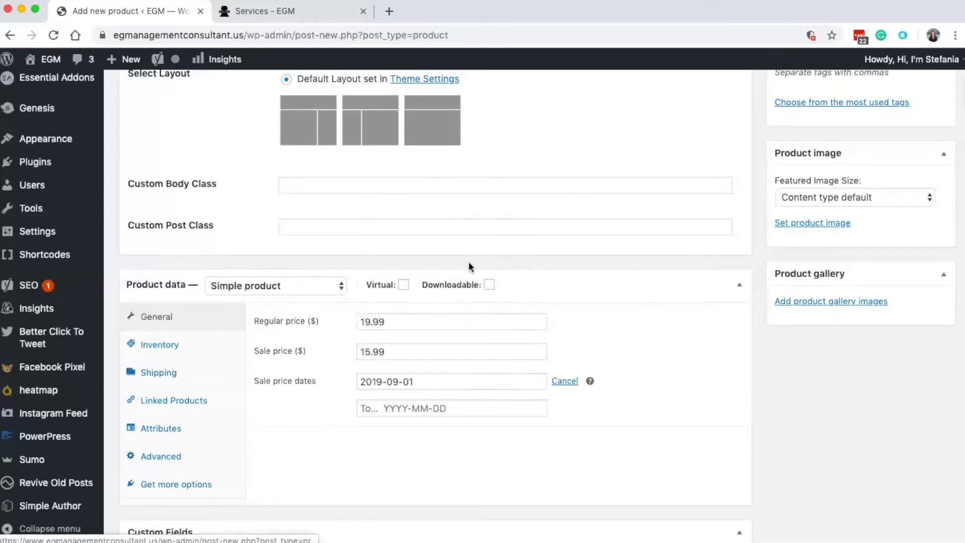
pyautogui.click(430, 408)
pyautogui.click(384, 285)
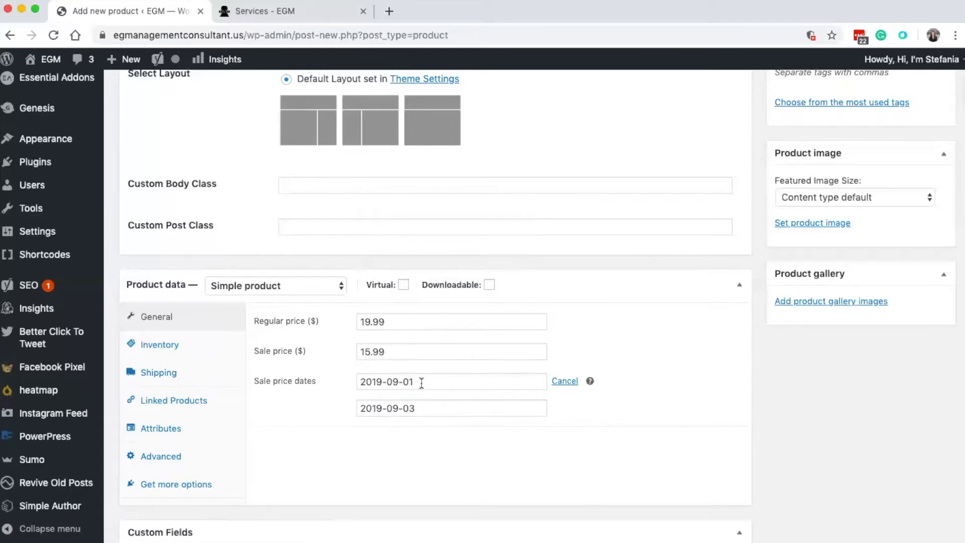
pyautogui.scroll(-1, 421, 382)
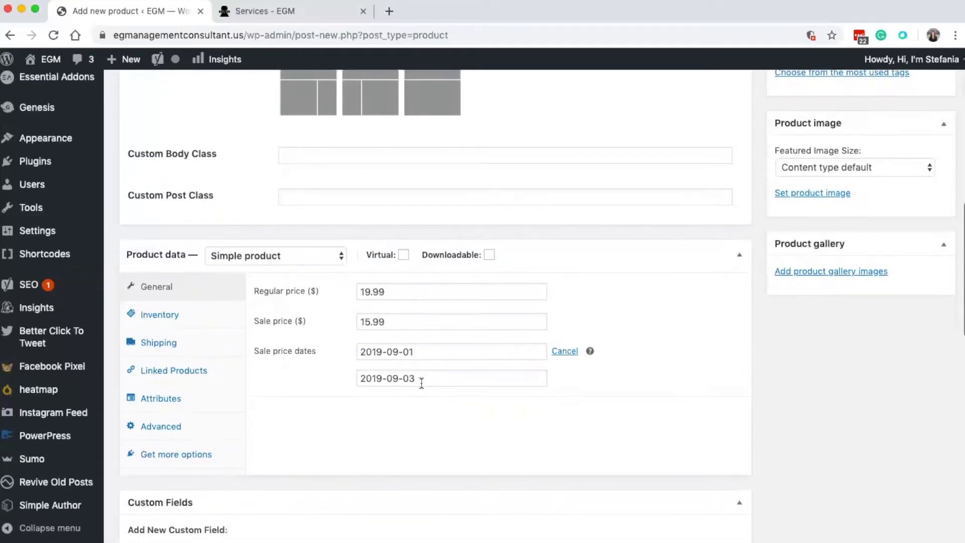
pyautogui.scroll(-5, 560, 375)
pyautogui.scroll(4, 561, 374)
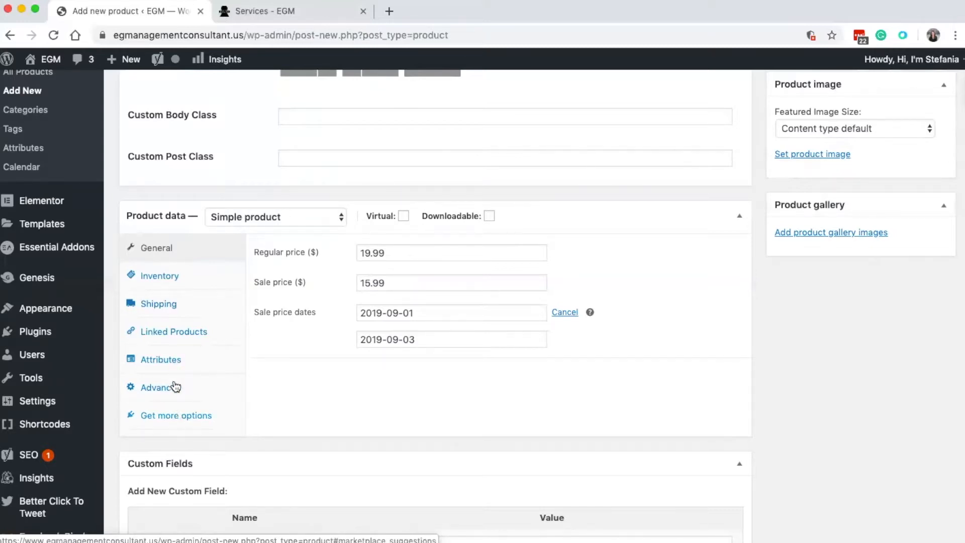
pyautogui.scroll(3, 190, 387)
pyautogui.scroll(10, 190, 387)
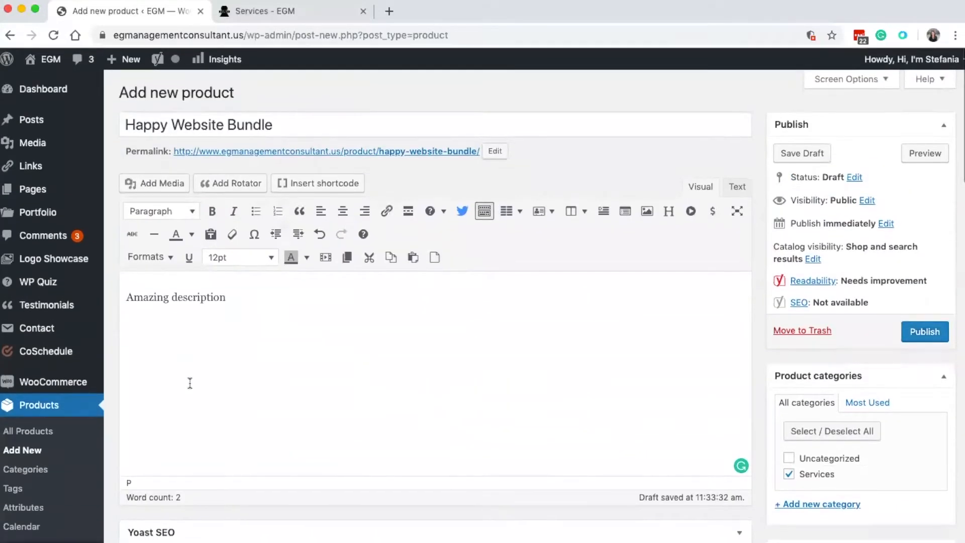
# - Switch to the website's Services page and examine how its products are laid out with images, titles, prices and cart buttons
pyautogui.click(249, 11)
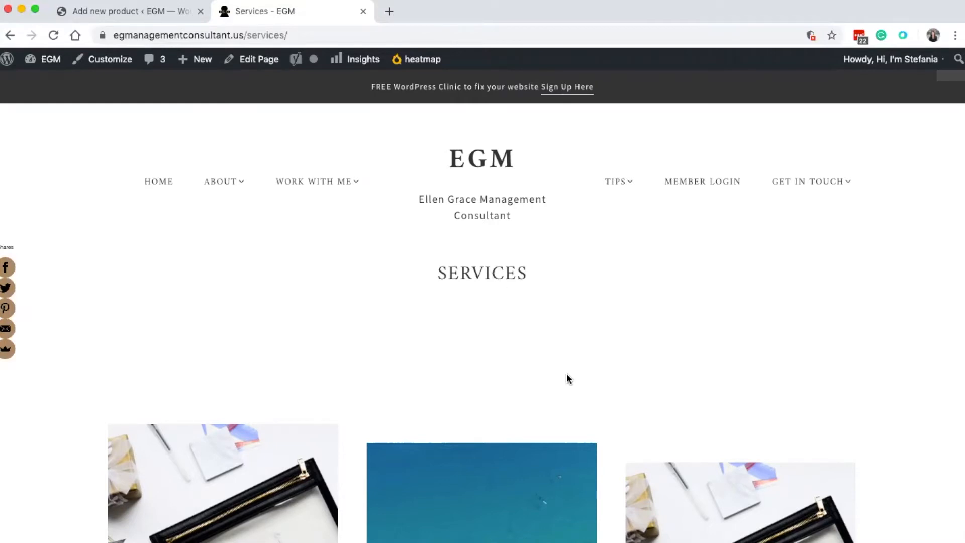
pyautogui.scroll(-3, 566, 377)
pyautogui.scroll(-4, 568, 380)
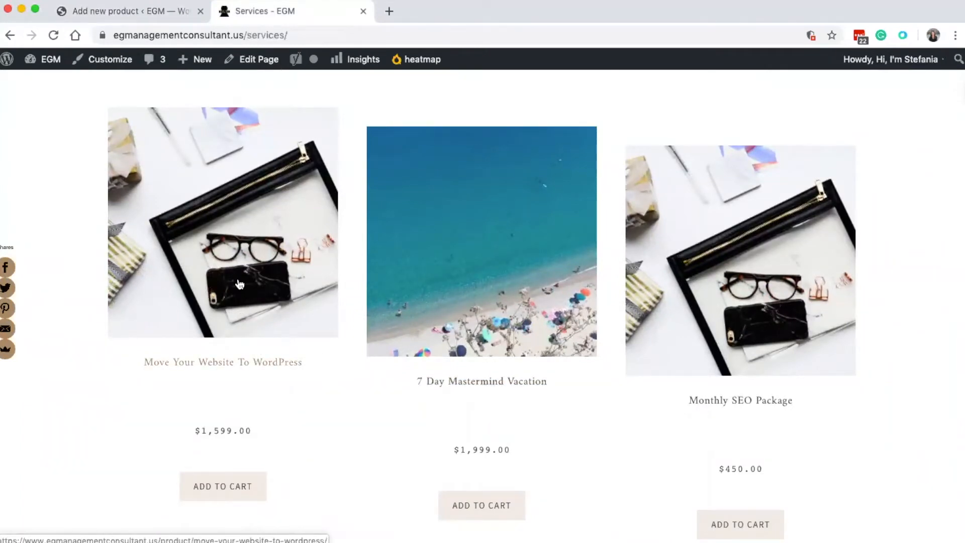
pyautogui.scroll(-1, 485, 312)
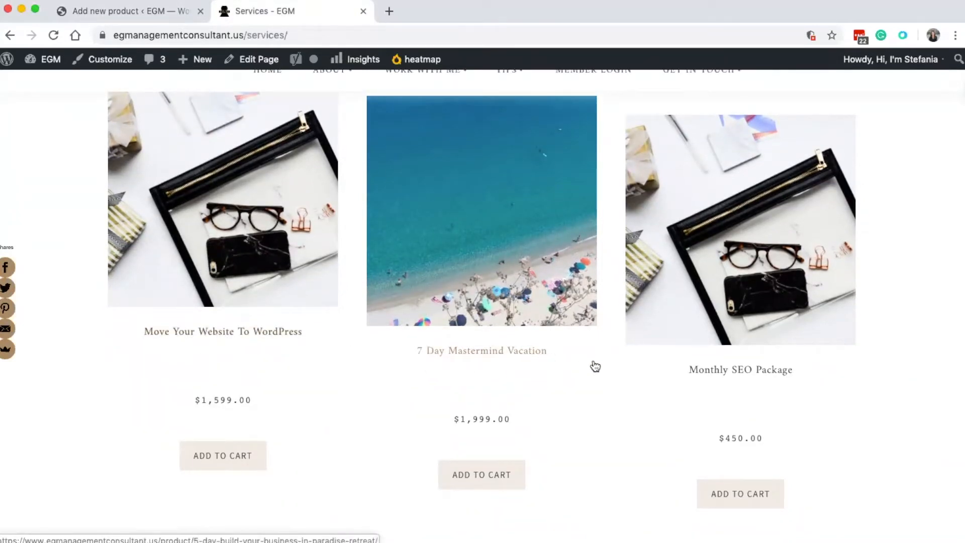
pyautogui.scroll(-1, 751, 379)
pyautogui.scroll(-10, 751, 379)
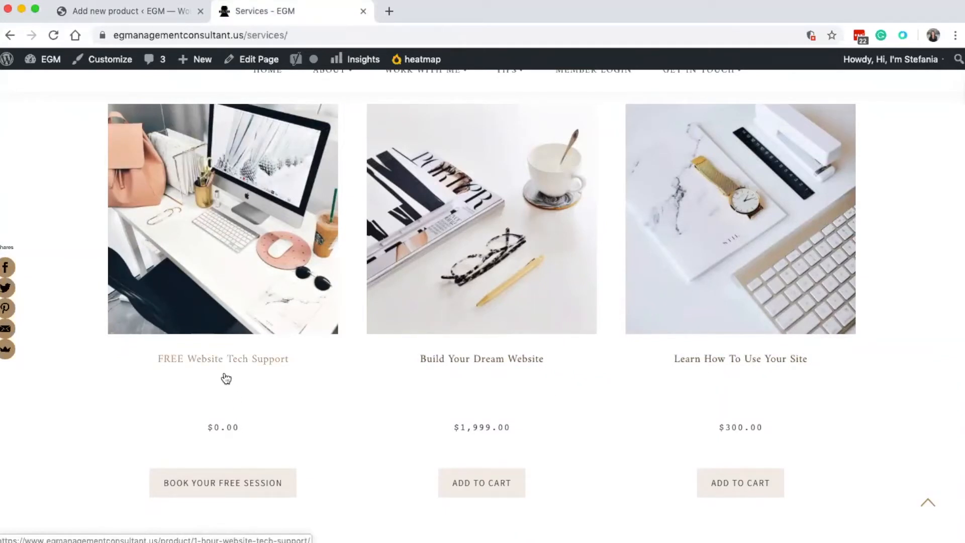
pyautogui.scroll(2, 226, 377)
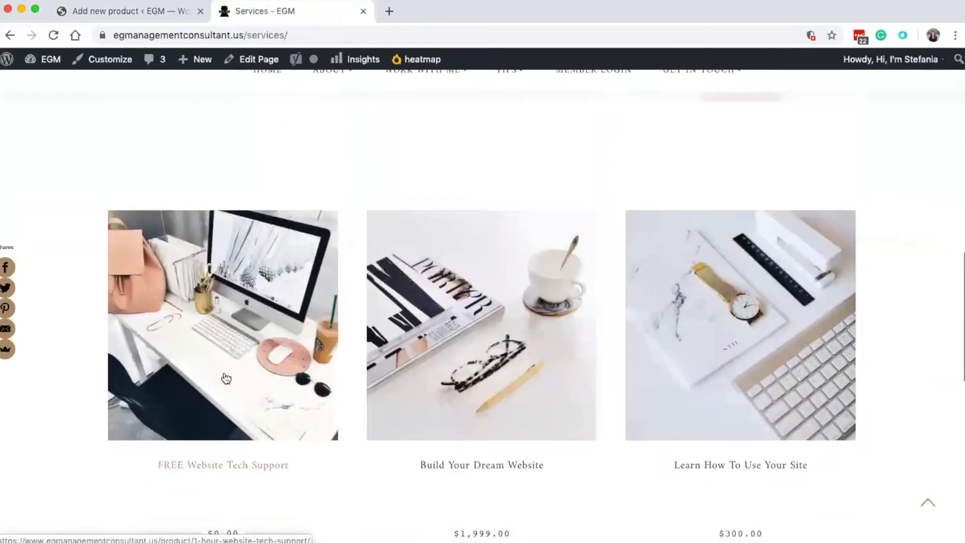
pyautogui.scroll(5, 226, 378)
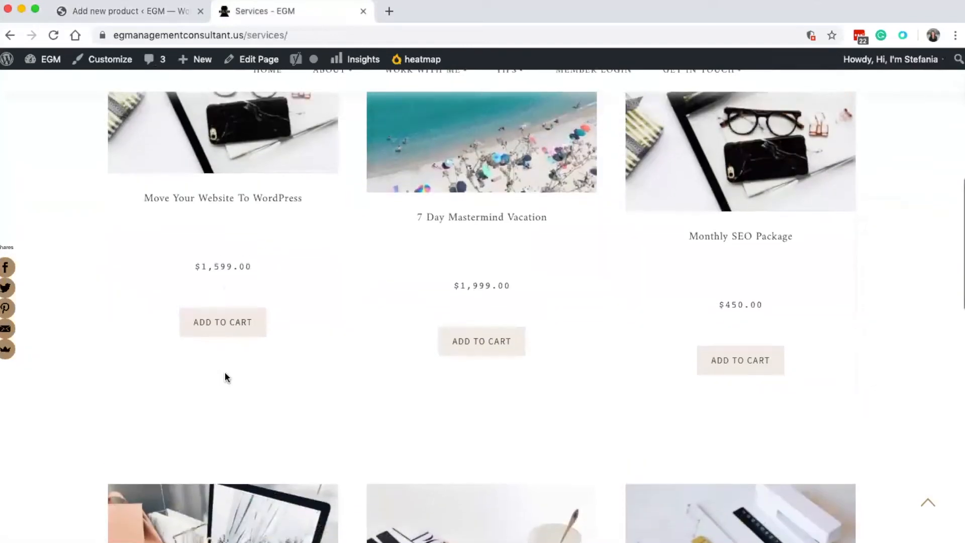
pyautogui.scroll(3, 225, 374)
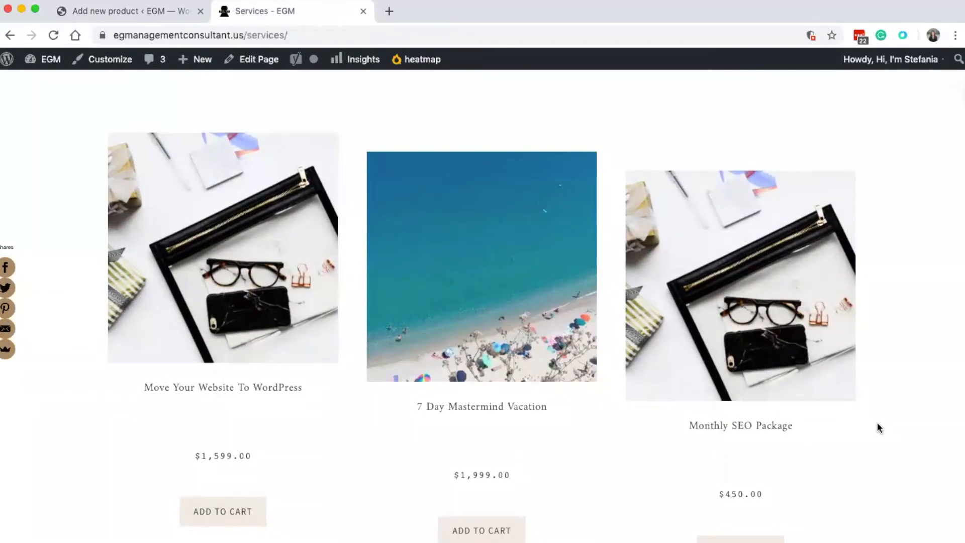
pyautogui.scroll(1, 276, 220)
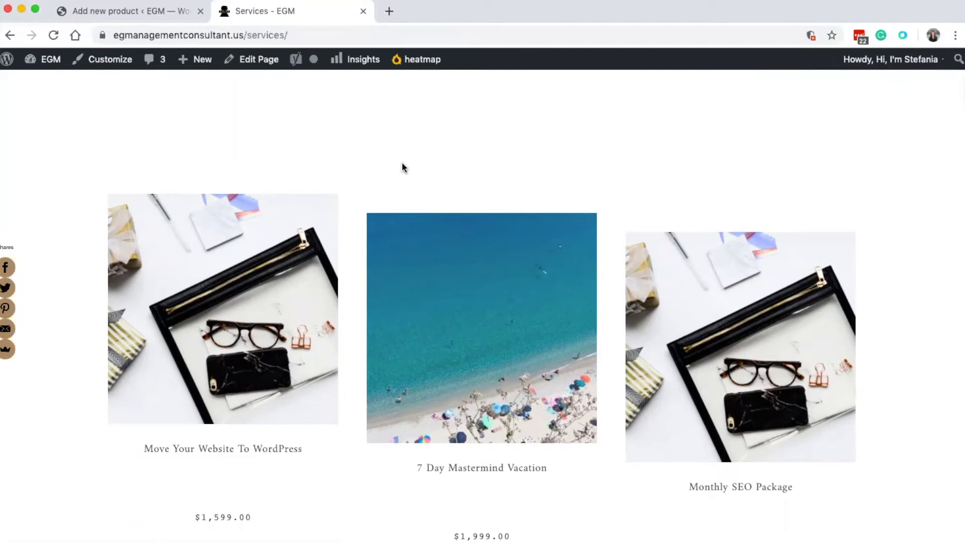
pyautogui.scroll(-1, 402, 165)
pyautogui.scroll(5, 402, 166)
pyautogui.moveTo(353, 147)
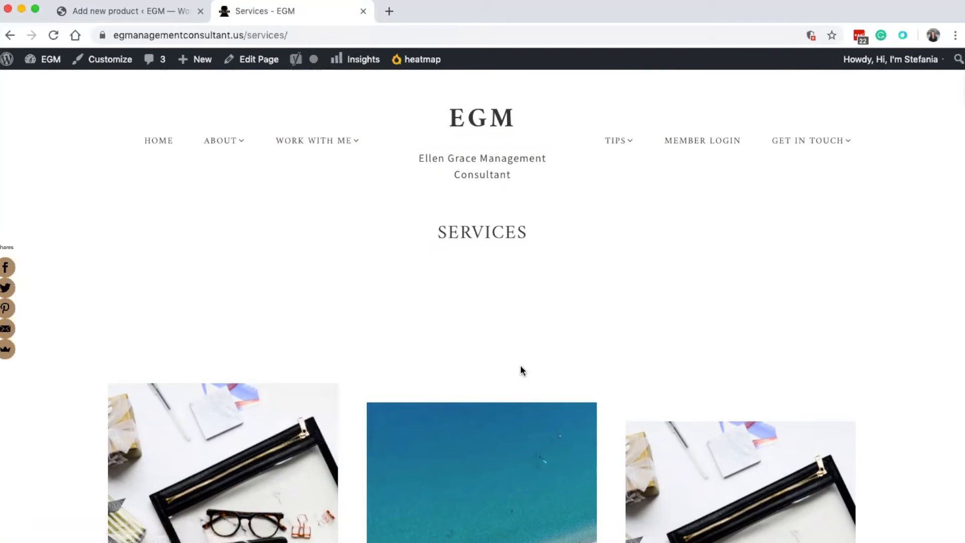
pyautogui.scroll(-5, 523, 358)
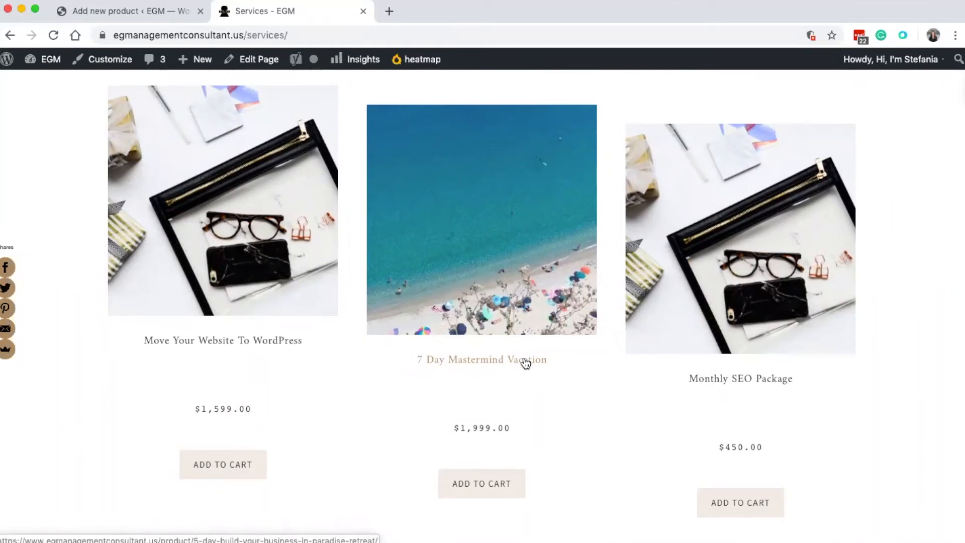
pyautogui.scroll(10, 525, 362)
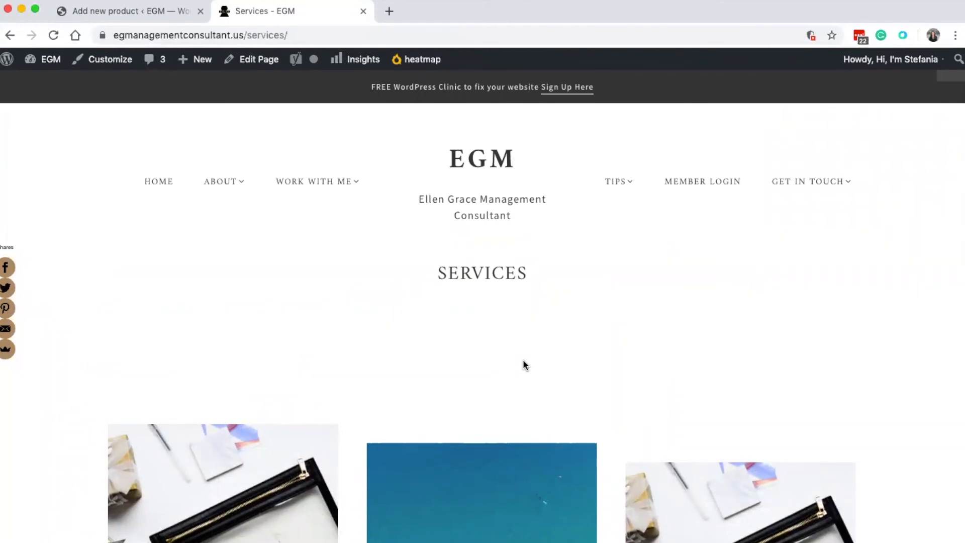
pyautogui.scroll(-6, 523, 365)
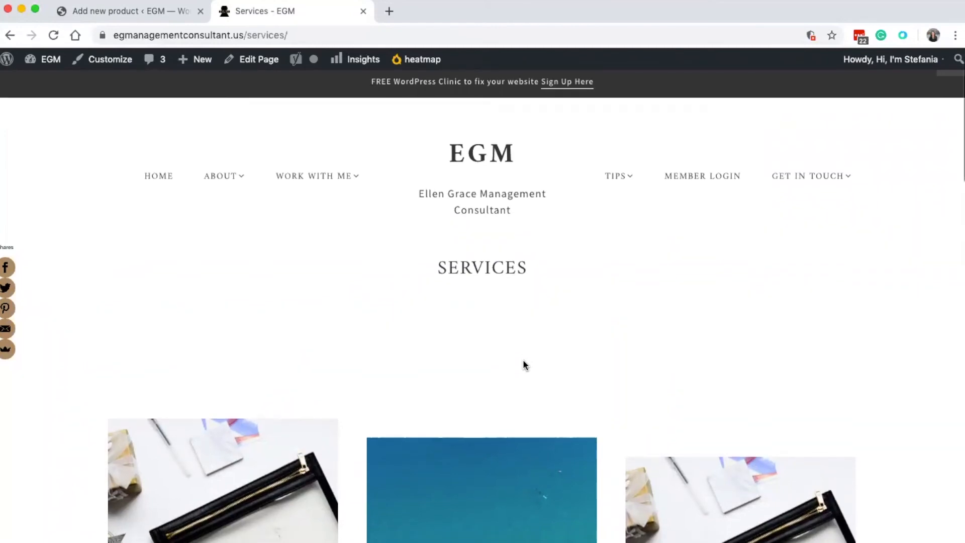